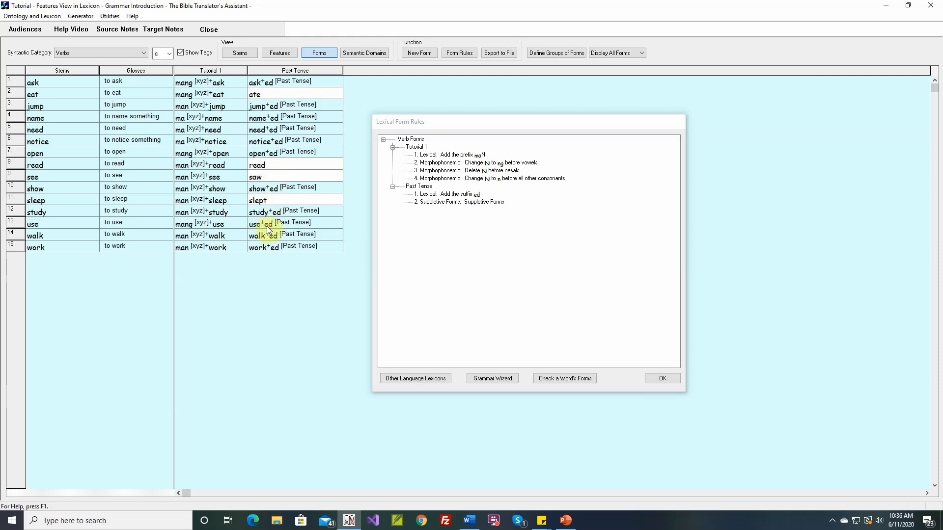
# - Create a new Past Tense form rule named "If a stem ends with e, delete the e from the suffix"
pyautogui.doubleClick(429, 192)
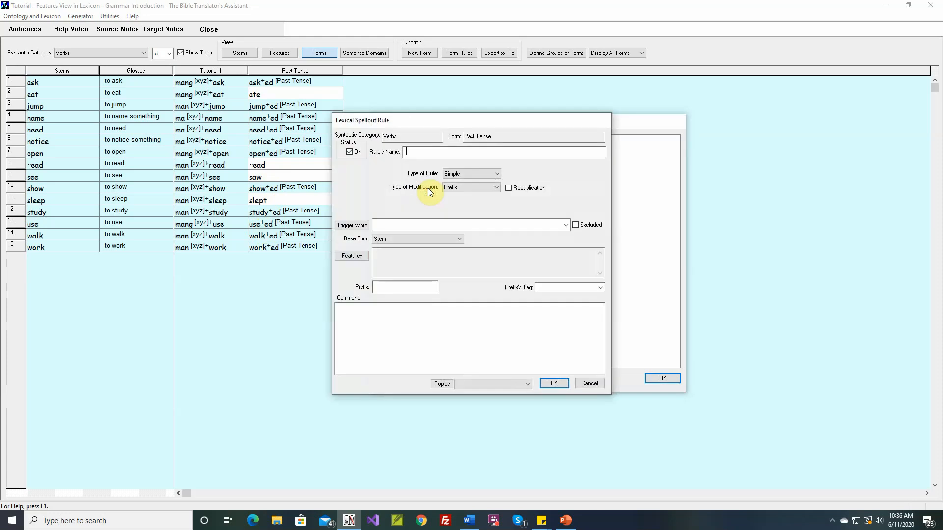
pyautogui.write('If a s')
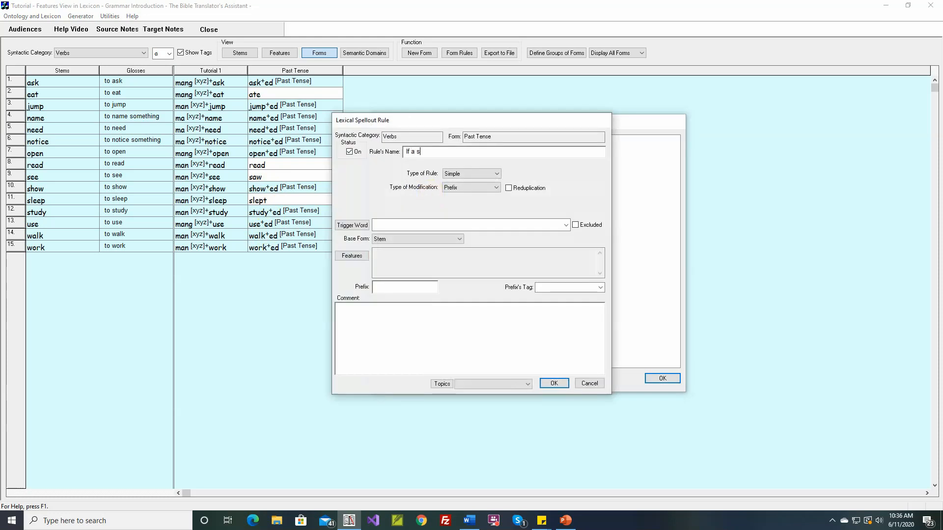
pyautogui.write('tem ends with e, delete the ')
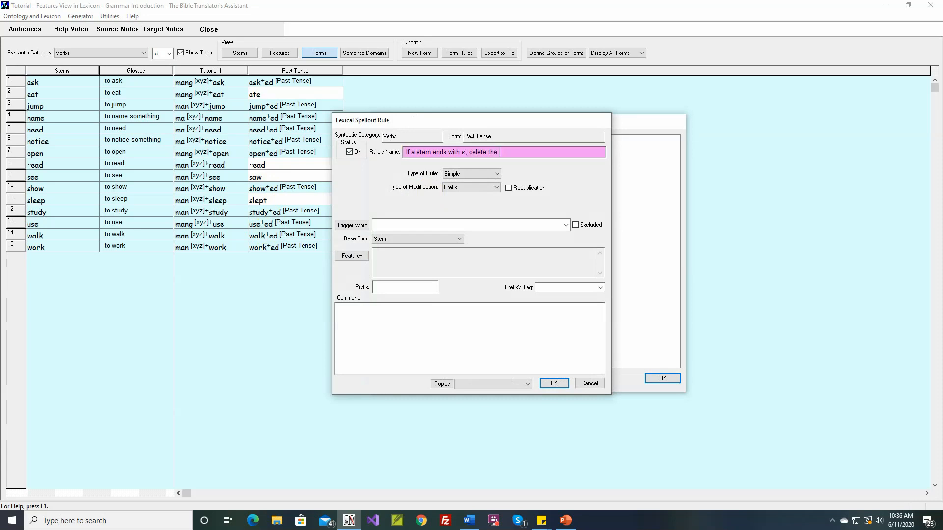
pyautogui.write('e from the')
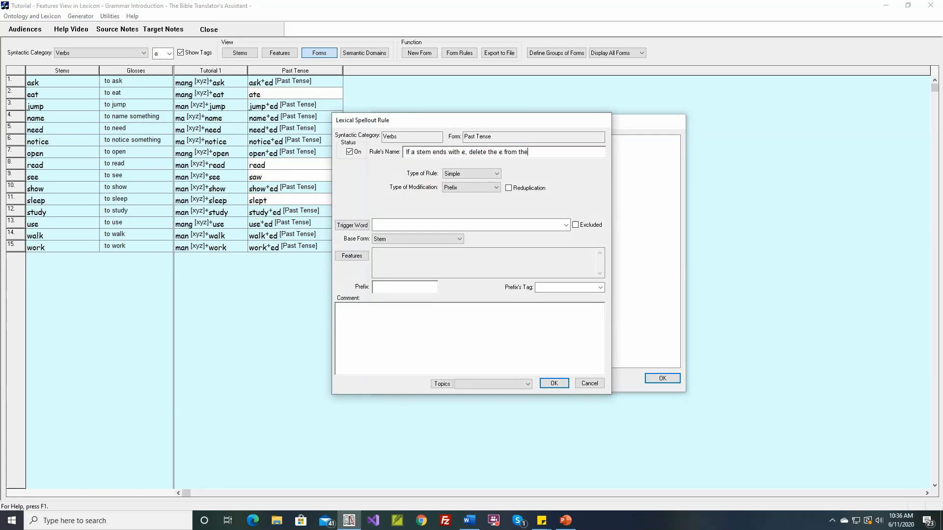
pyautogui.write(' suffix')
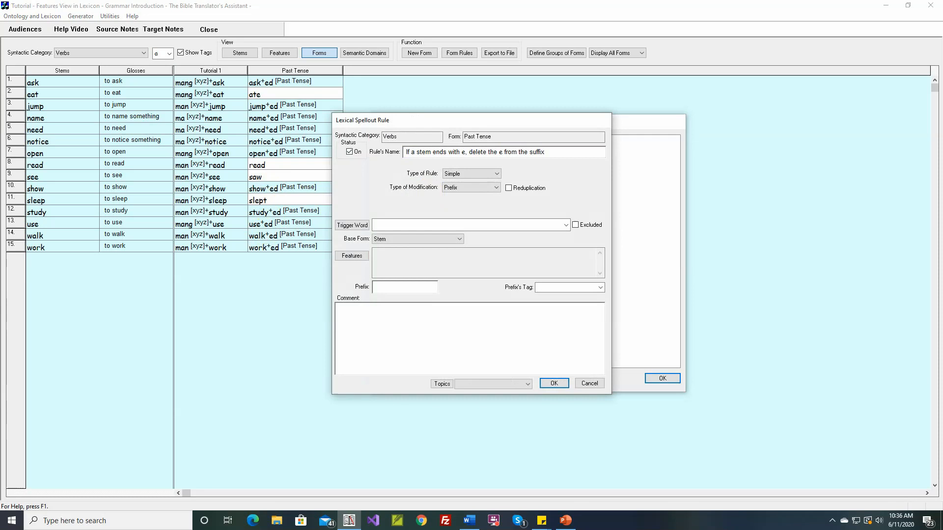
# - Make the rule Morphophonemic with morpheme type Suffix, and include the Past Tense suffix
pyautogui.click(472, 174)
pyautogui.click(468, 189)
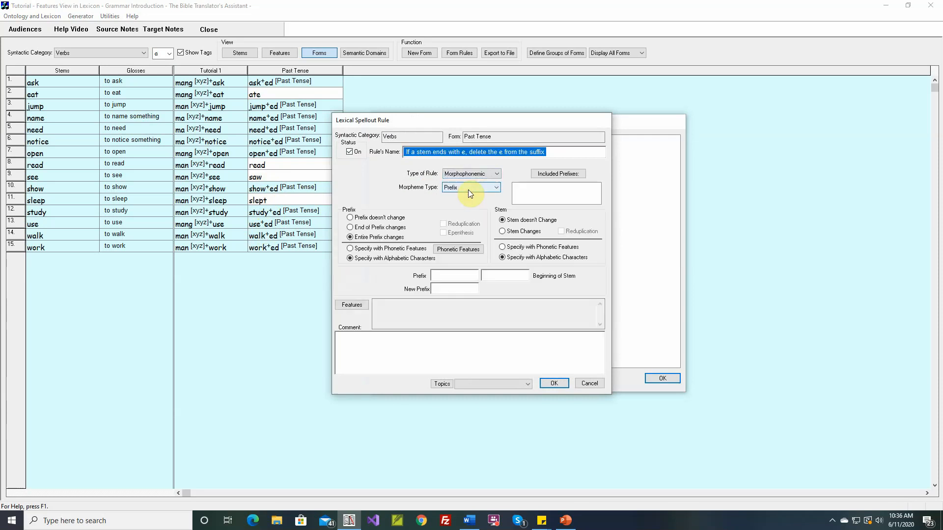
pyautogui.click(468, 189)
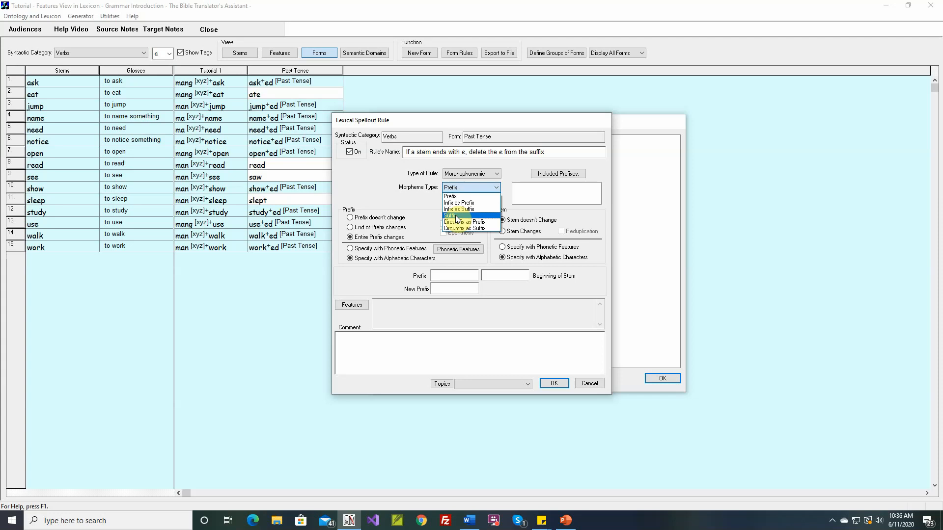
pyautogui.click(455, 215)
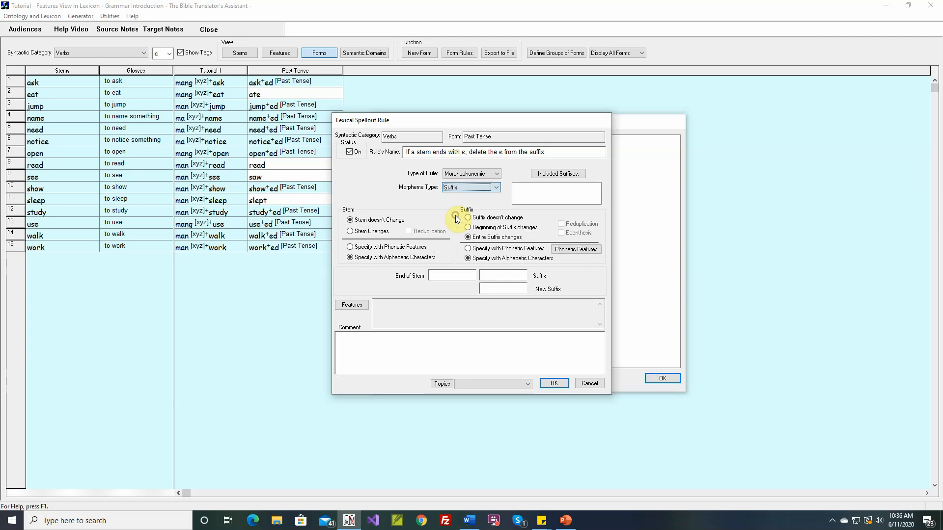
pyautogui.click(560, 175)
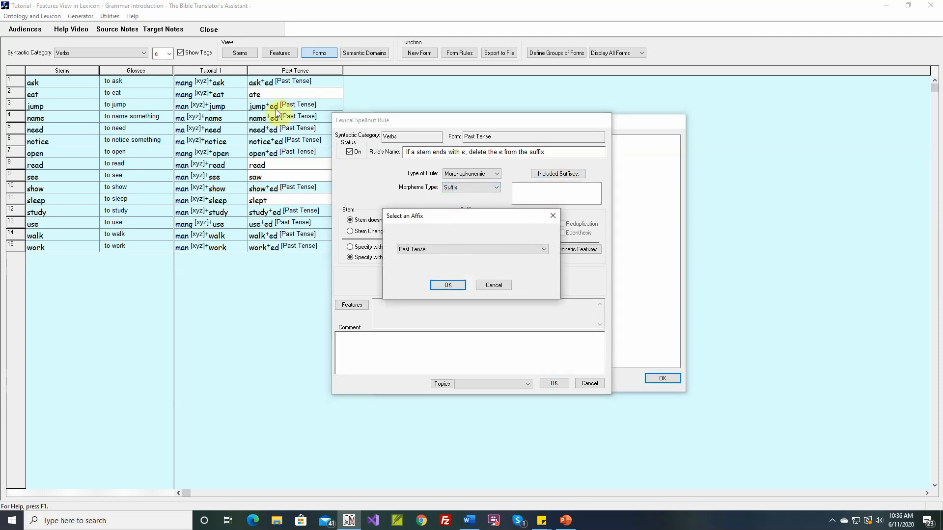
pyautogui.click(440, 285)
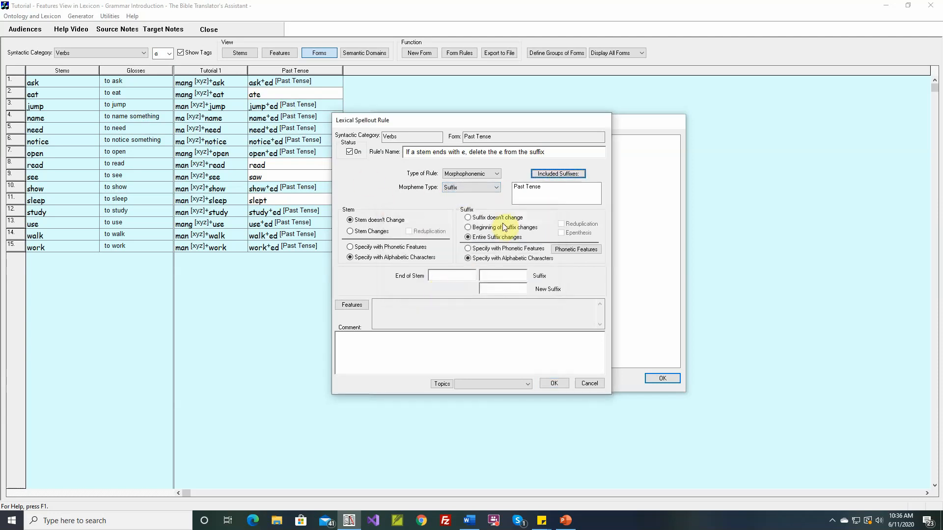
# - Define the change for stems ending in e from suffix "ed" to new suffix "d", then save the rule and close the rule list
pyautogui.click(464, 278)
pyautogui.write('e')
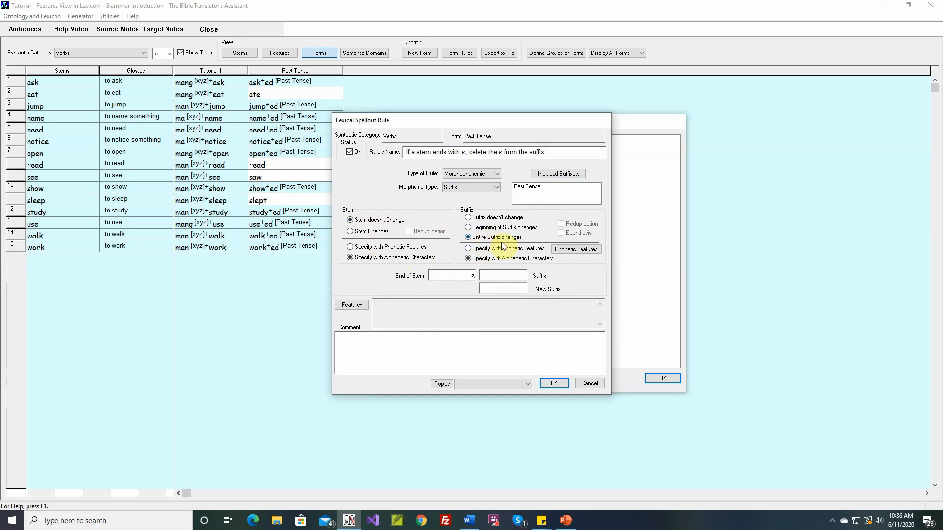
pyautogui.click(500, 275)
pyautogui.write('ed')
pyautogui.click(491, 289)
pyautogui.write('d')
pyautogui.click(551, 383)
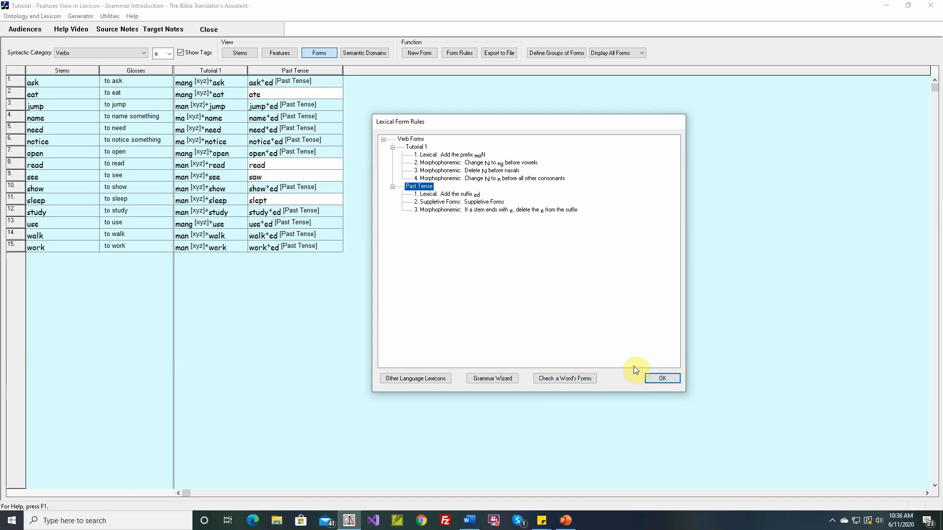
pyautogui.click(654, 378)
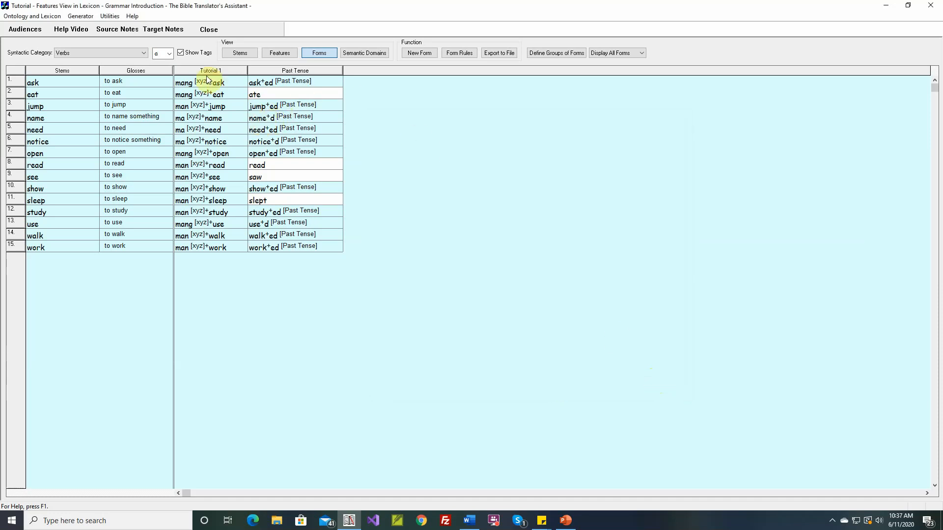
# - Hide the tags to check the plain verb forms, then show the tags again
pyautogui.click(180, 52)
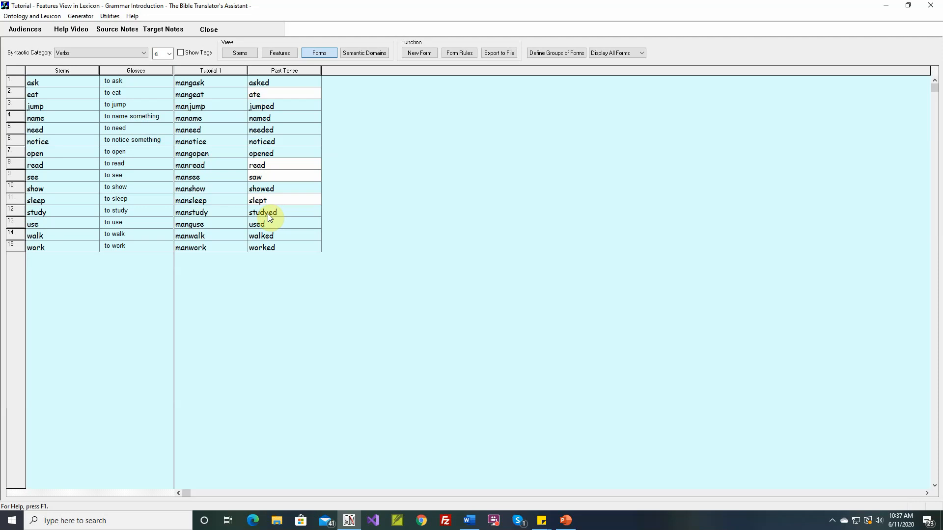
pyautogui.click(180, 53)
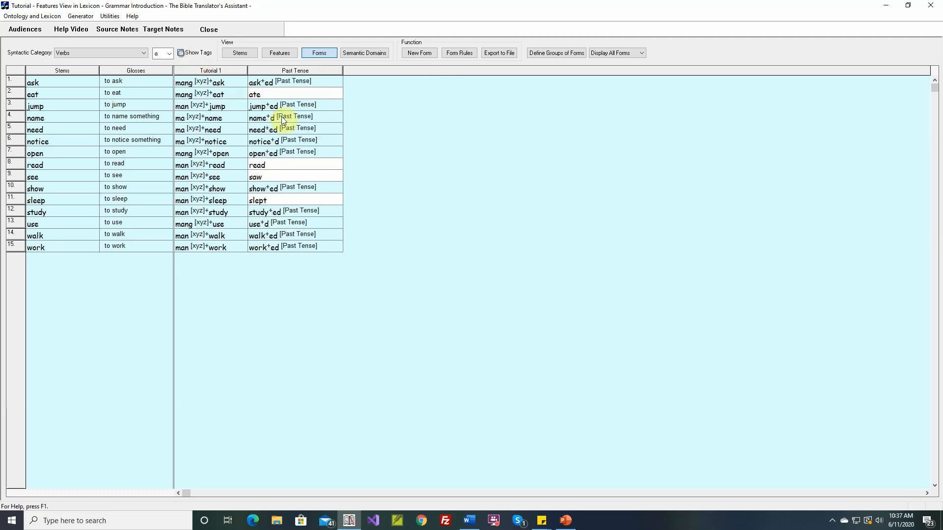
# - Add another Past Tense form rule named "If a stem ends with y, change the y to i"
pyautogui.click(451, 55)
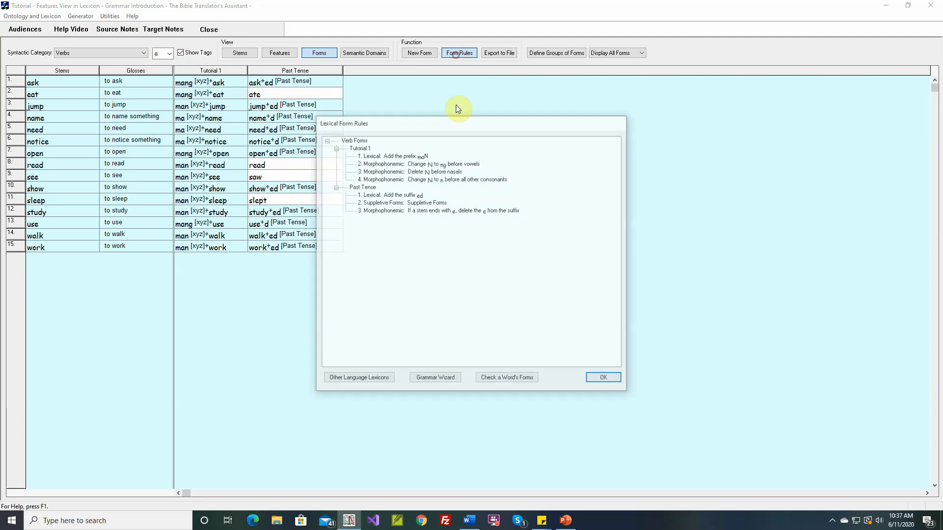
pyautogui.doubleClick(373, 190)
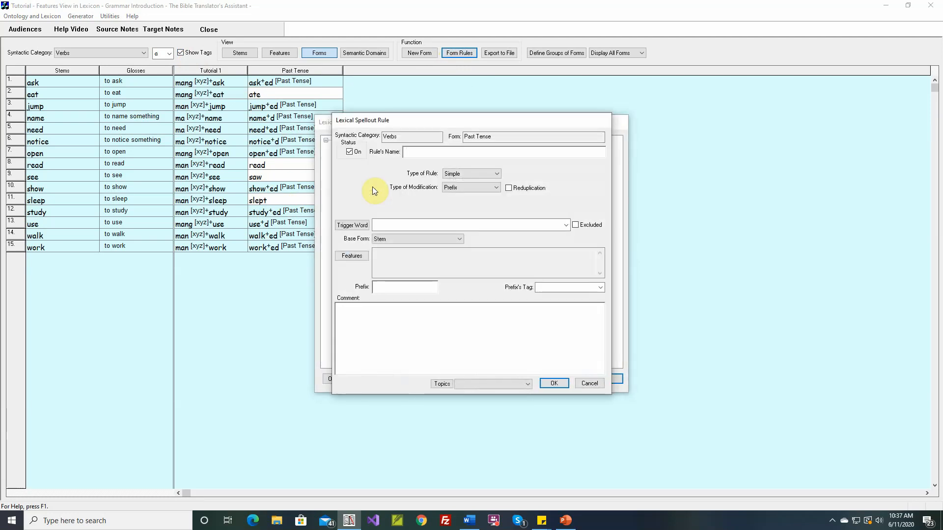
pyautogui.write('If a stem ends with y')
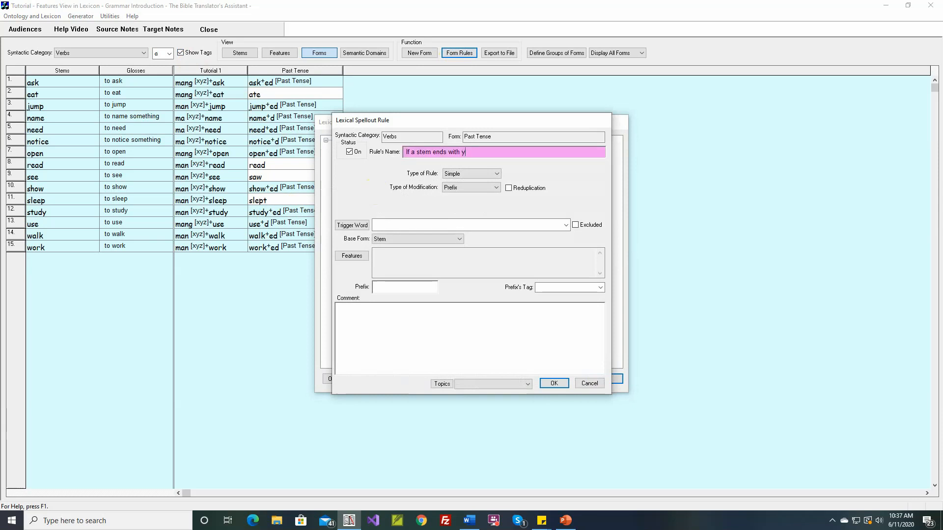
pyautogui.write(', change the')
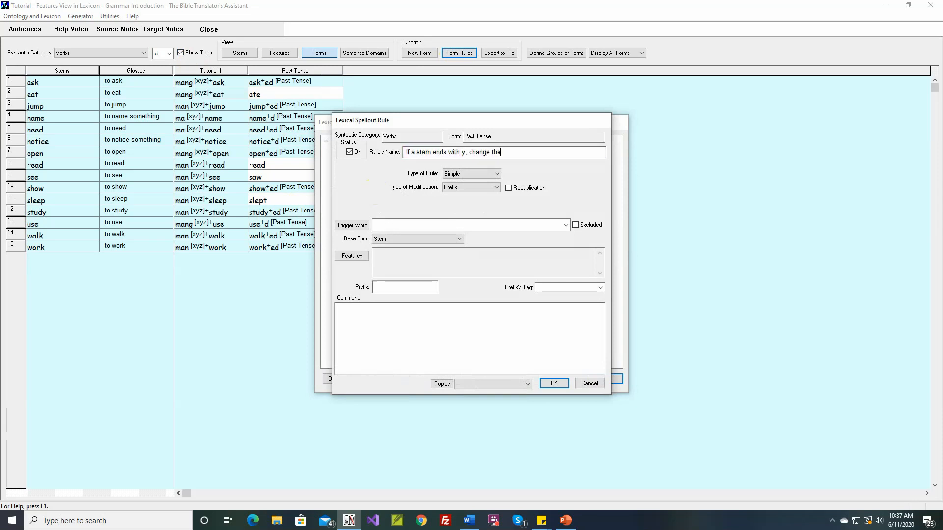
pyautogui.write(' y to i')
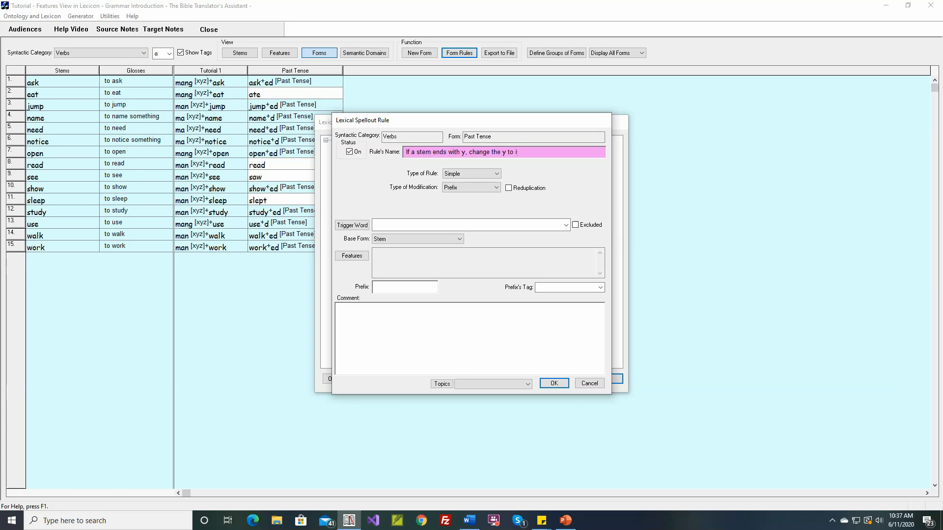
# - Set the y-to-i rule to Morphophonemic with morpheme type Suffix, applying to the Past Tense suffix
pyautogui.click(460, 173)
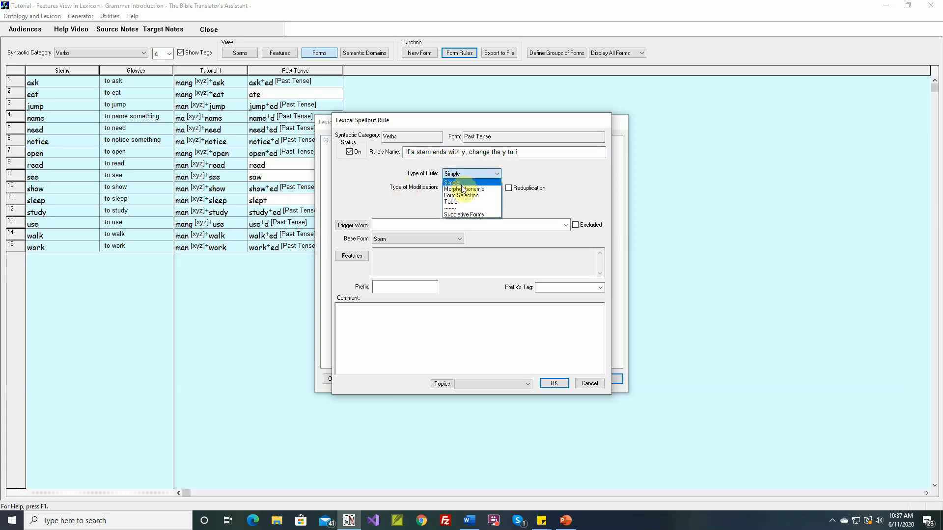
pyautogui.click(462, 189)
pyautogui.click(461, 187)
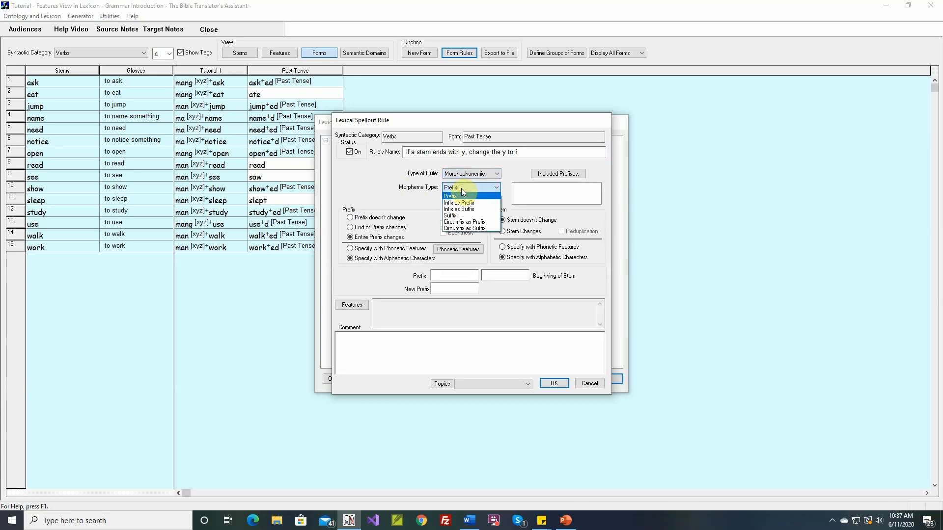
pyautogui.click(456, 216)
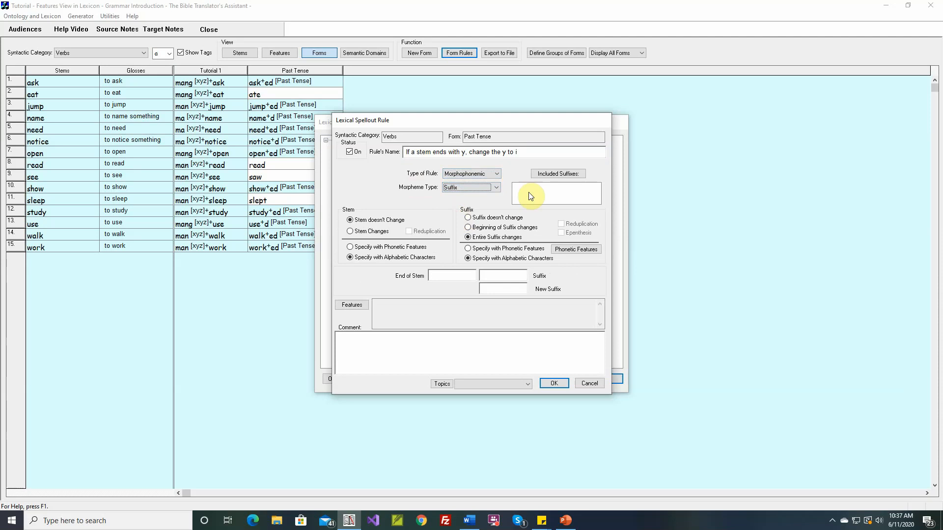
pyautogui.click(557, 174)
pyautogui.click(444, 284)
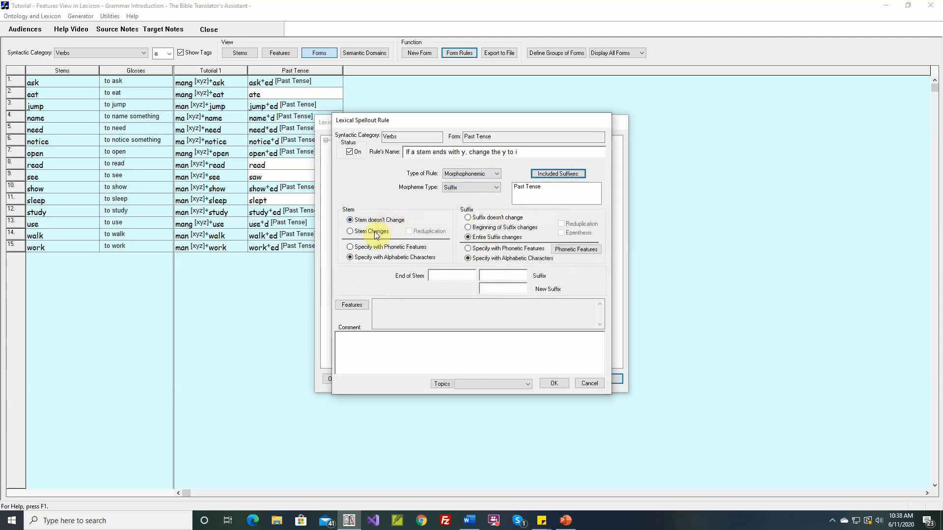
# - Make the stem ending change from y to i before the suffix "ed", with the suffix itself set not to change
pyautogui.click(376, 233)
pyautogui.click(455, 279)
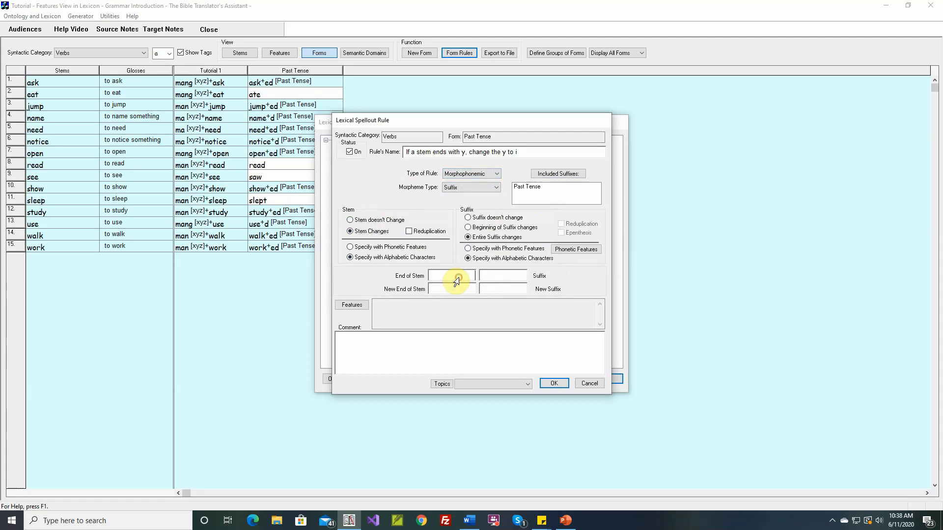
pyautogui.write('y')
pyautogui.click(445, 295)
pyautogui.write('i')
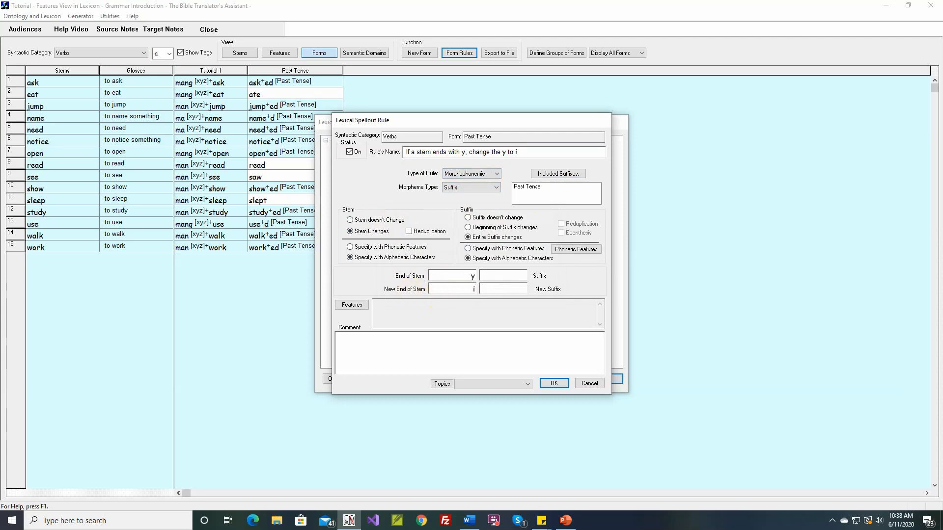
pyautogui.click(500, 217)
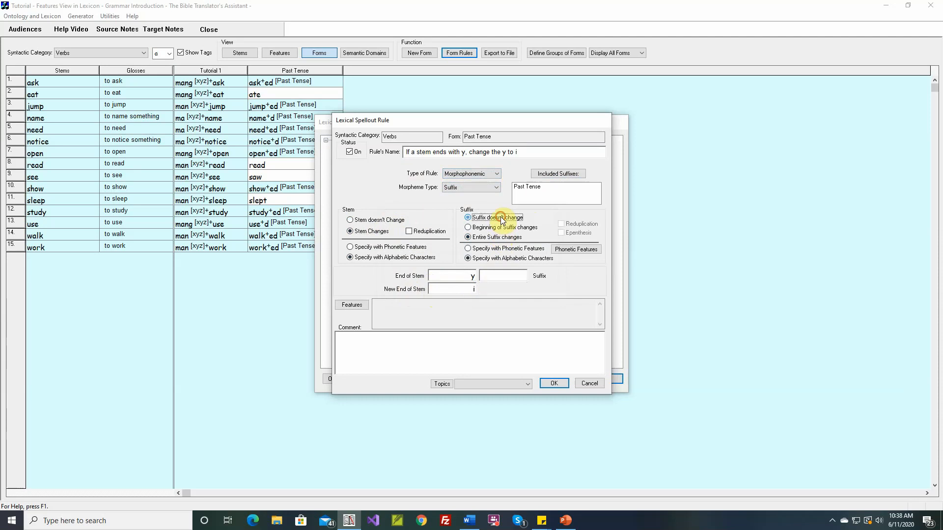
pyautogui.click(502, 276)
pyautogui.write('ed')
# - Add the comment "study-ed -> studi-ed" to the rule, then save it and close the rule list
pyautogui.click(428, 341)
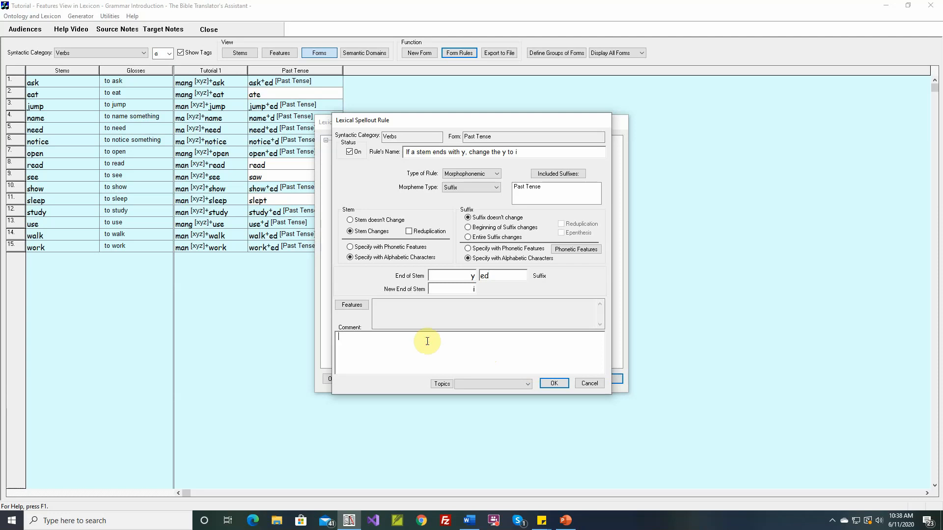
pyautogui.click(427, 341)
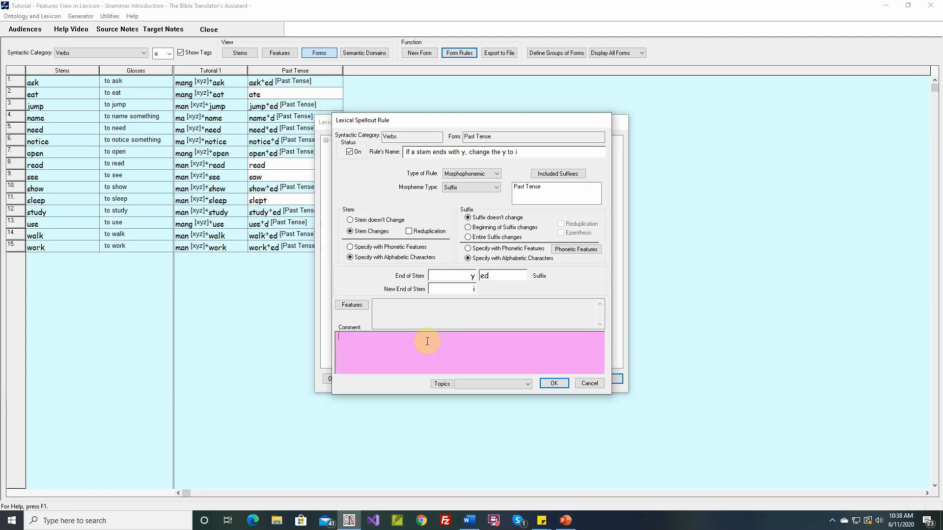
pyautogui.write('study--ed -> studyi-ed')
pyautogui.click(562, 387)
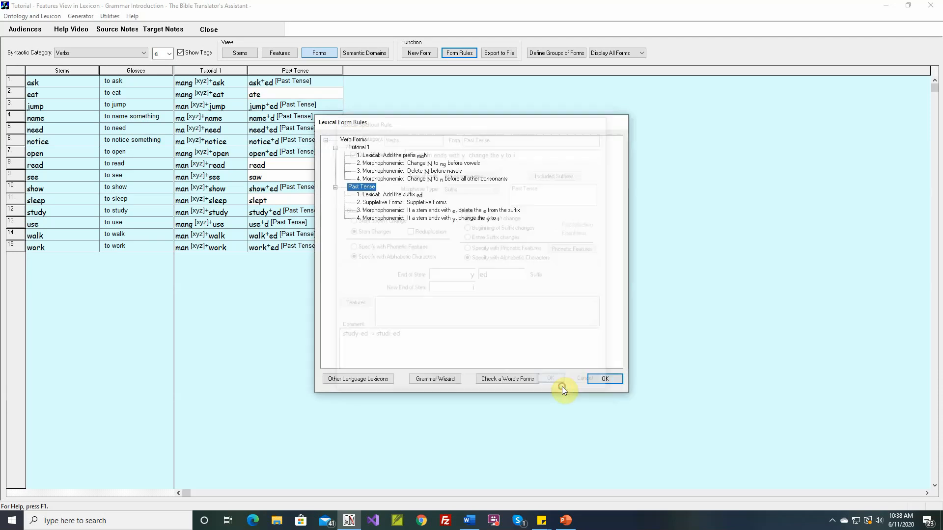
pyautogui.click(604, 379)
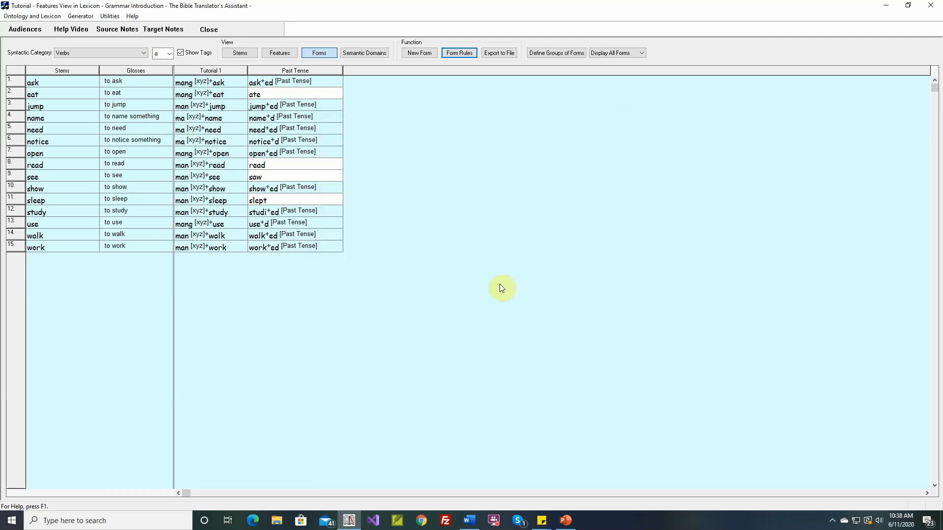